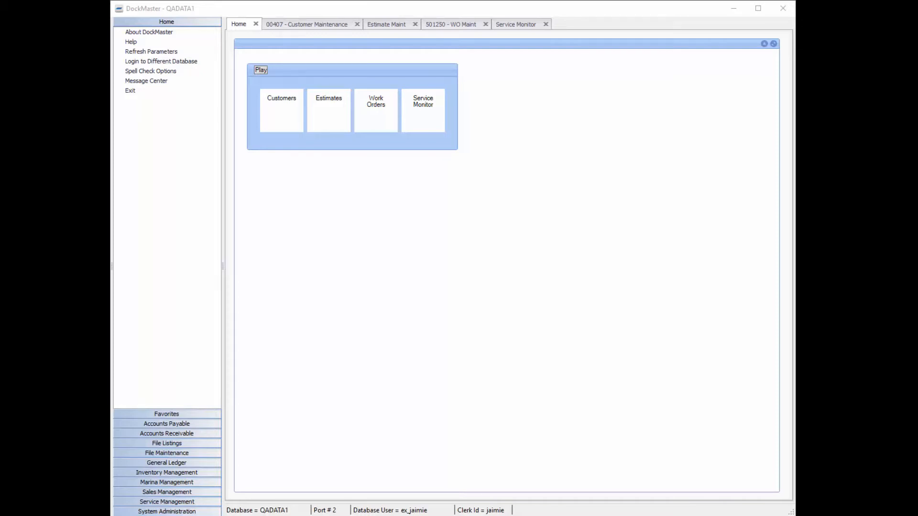
Review the open customer record's contact details, billing settings and transaction history listing
click(307, 24)
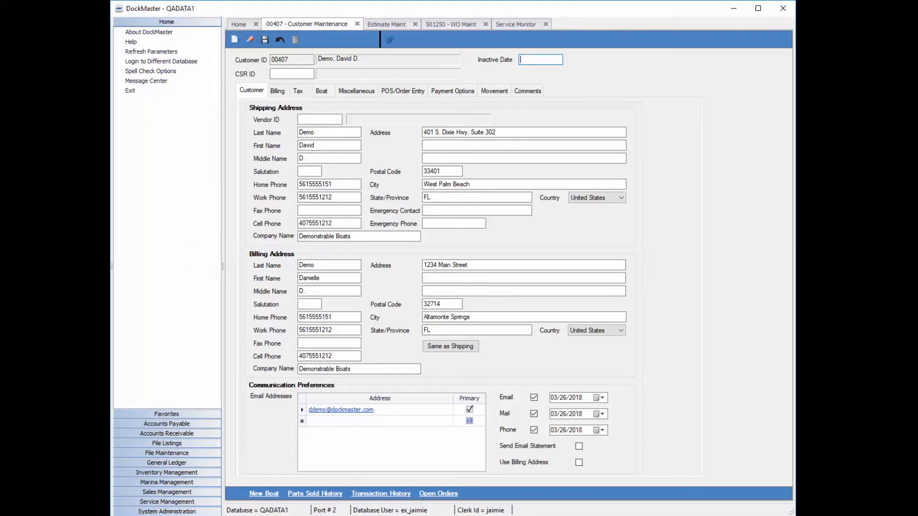
click(277, 91)
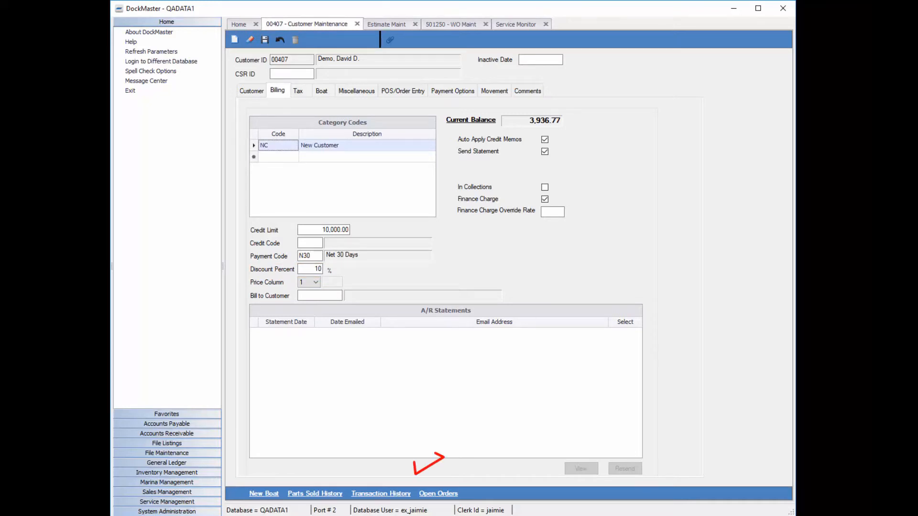
click(381, 494)
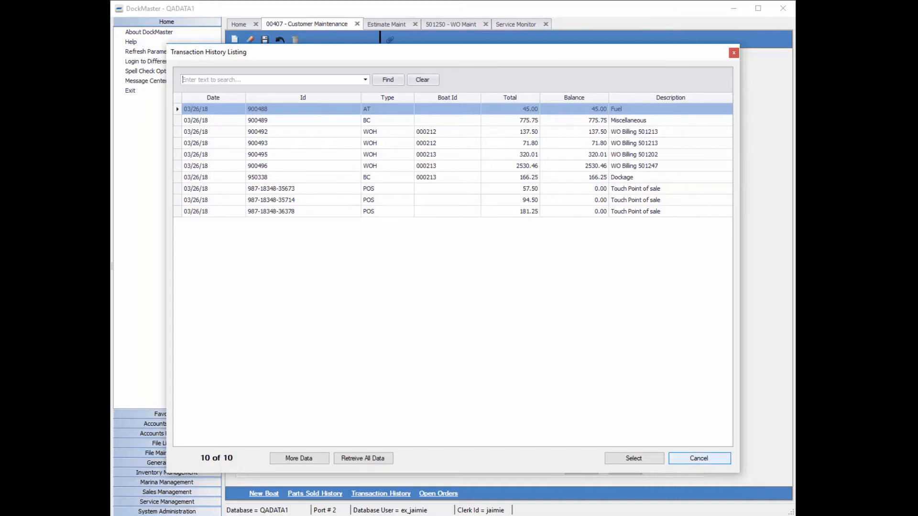
click(699, 459)
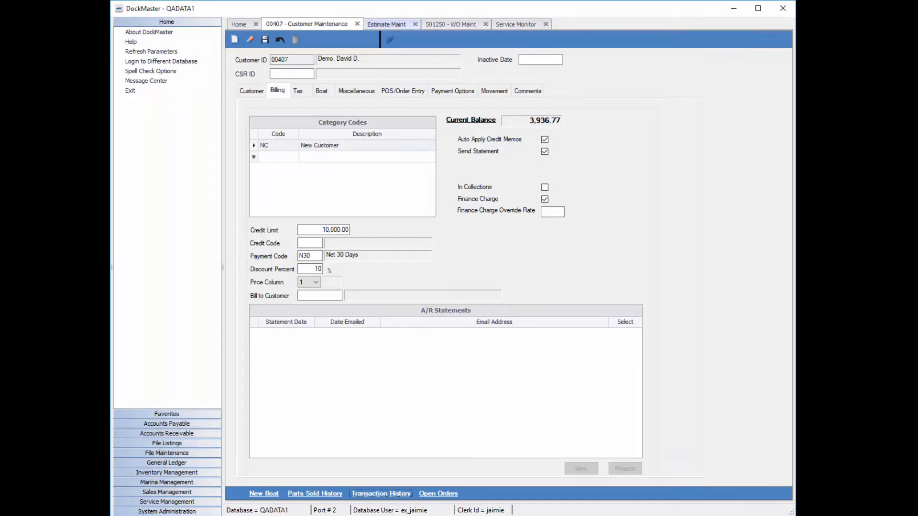
Start creating an estimate from a template, choosing the Haul/Wash/Paint work order template as the source
click(386, 24)
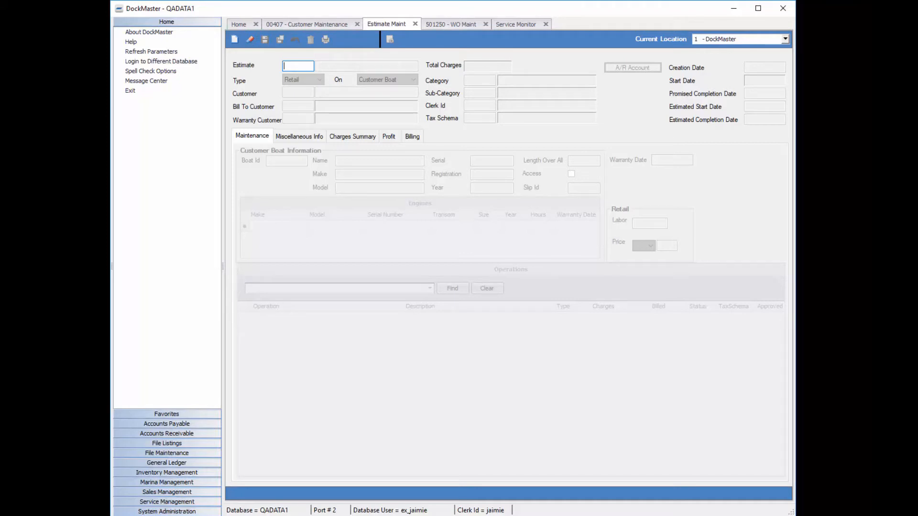
right_click(292, 66)
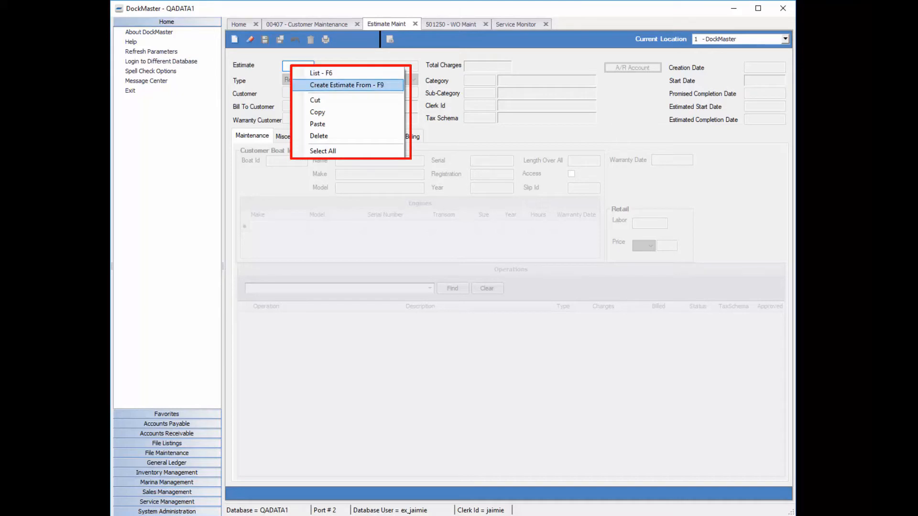
click(347, 85)
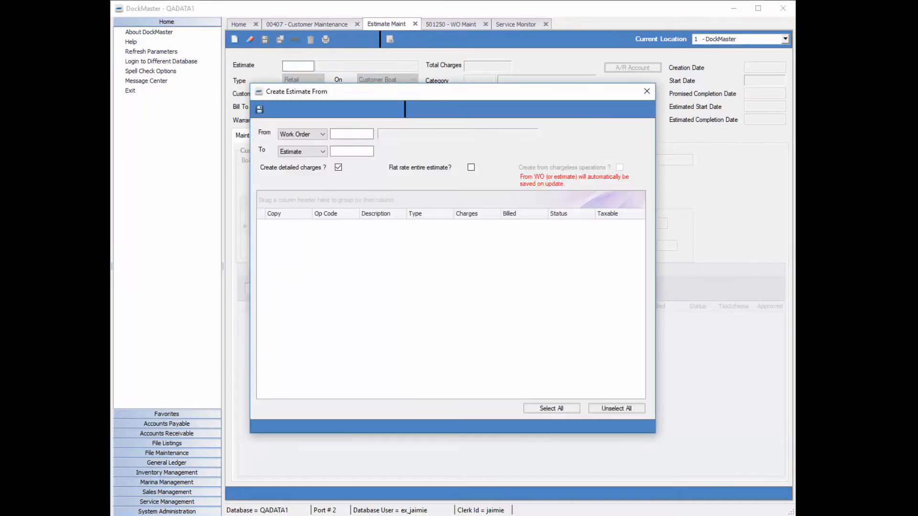
click(315, 134)
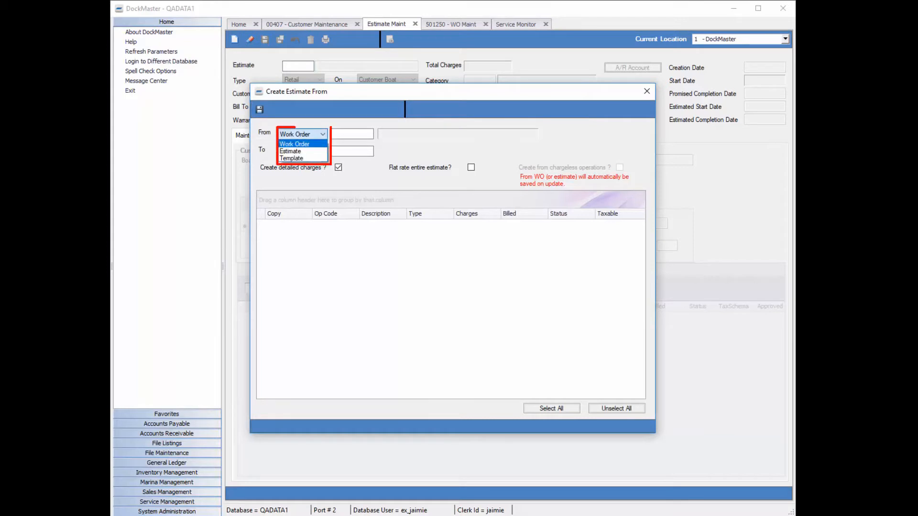
click(304, 158)
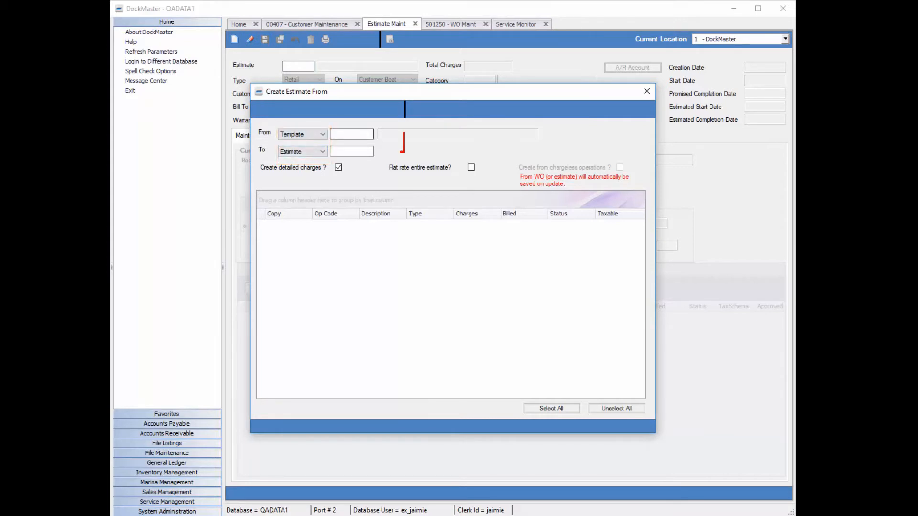
right_click(339, 135)
click(344, 140)
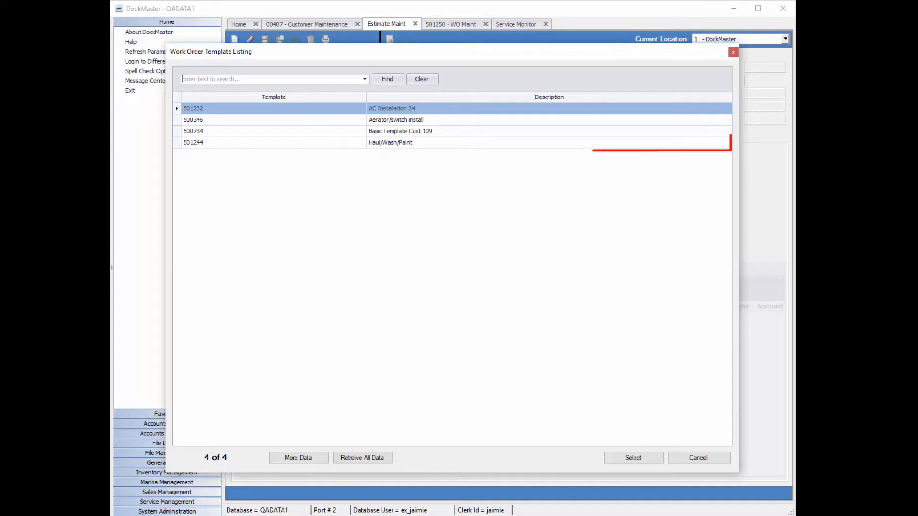
click(390, 143)
key(Return)
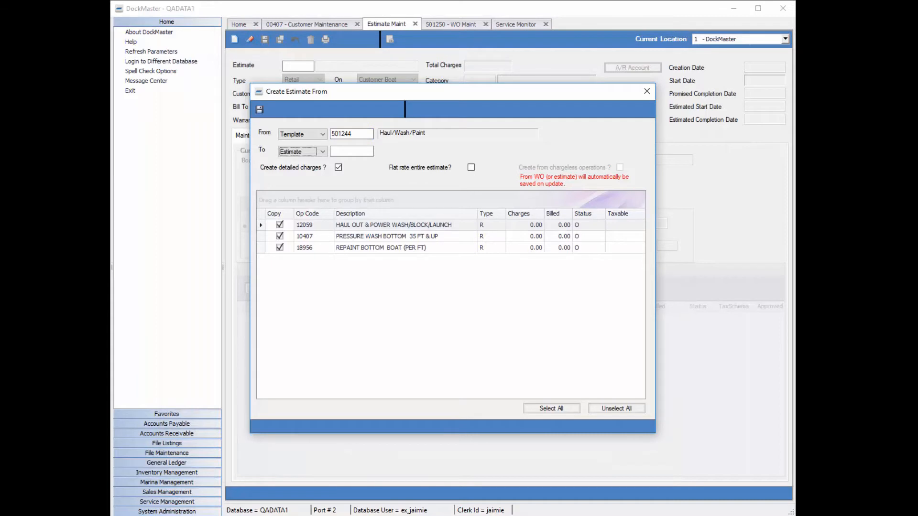
Assign a new estimate number as the target and create the estimate with all three template operations marked for copying
click(353, 151)
text(n)
key(Tab)
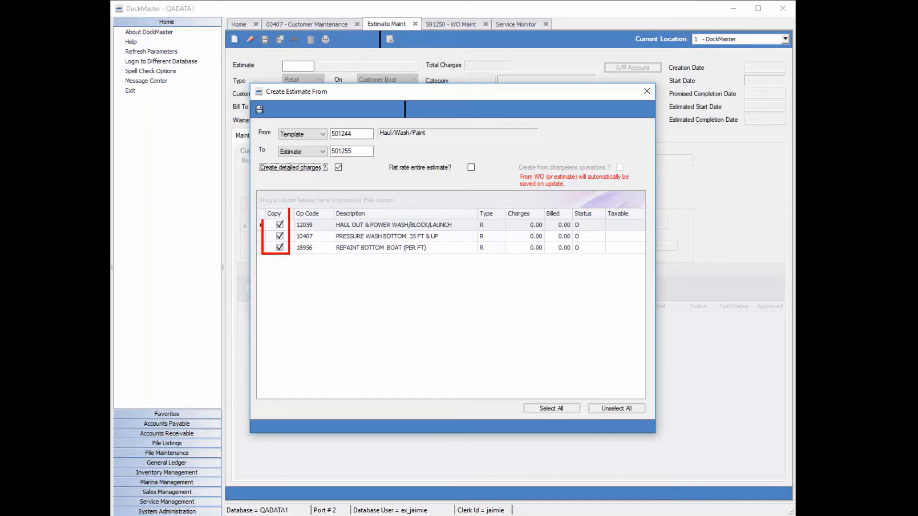
click(279, 248)
click(279, 248)
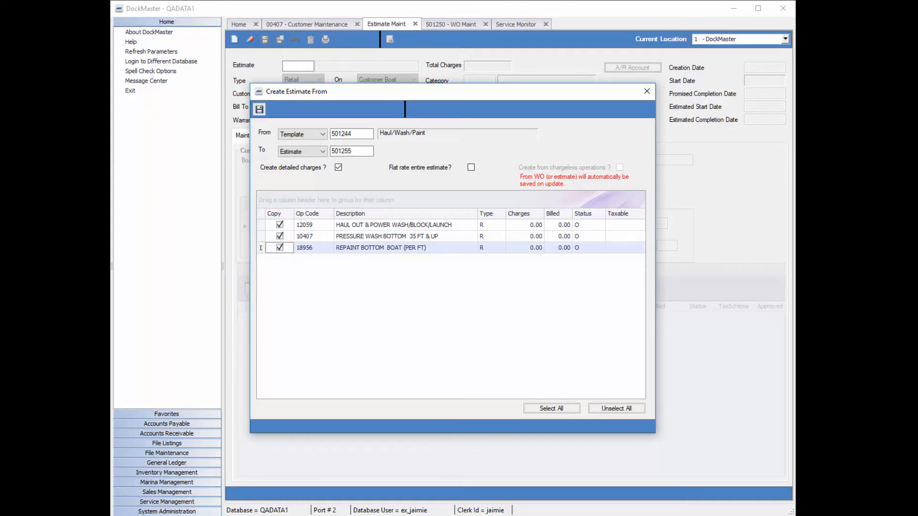
click(259, 110)
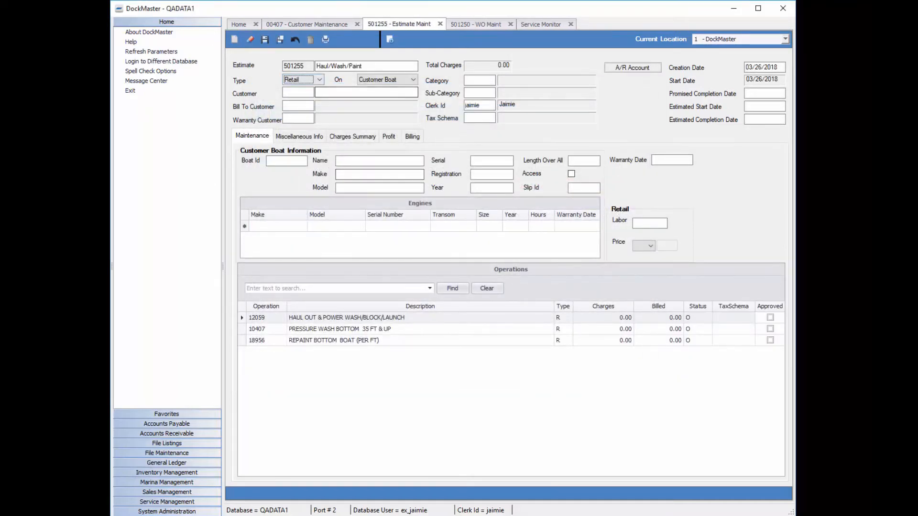
Enter the customer's ID on the Haul/Wash/Paint estimate and select the boat Dream Weaver
click(297, 92)
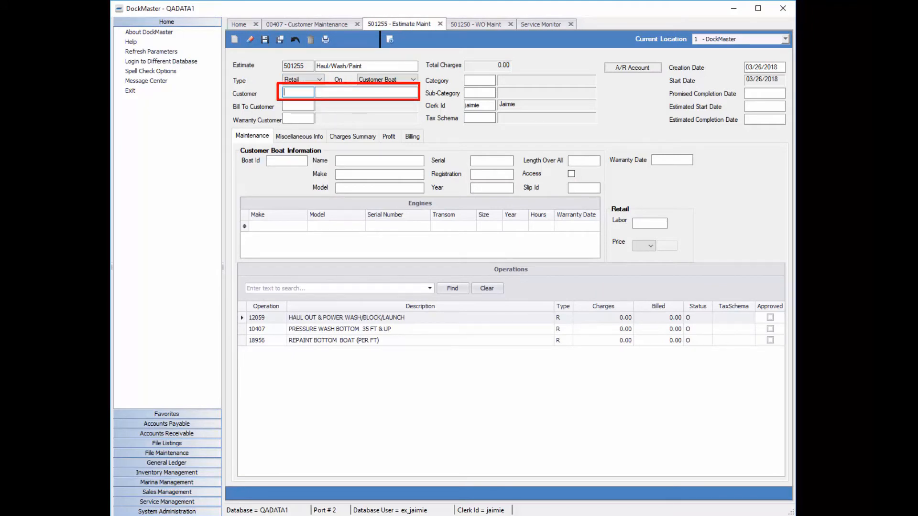
text(407)
key(Tab)
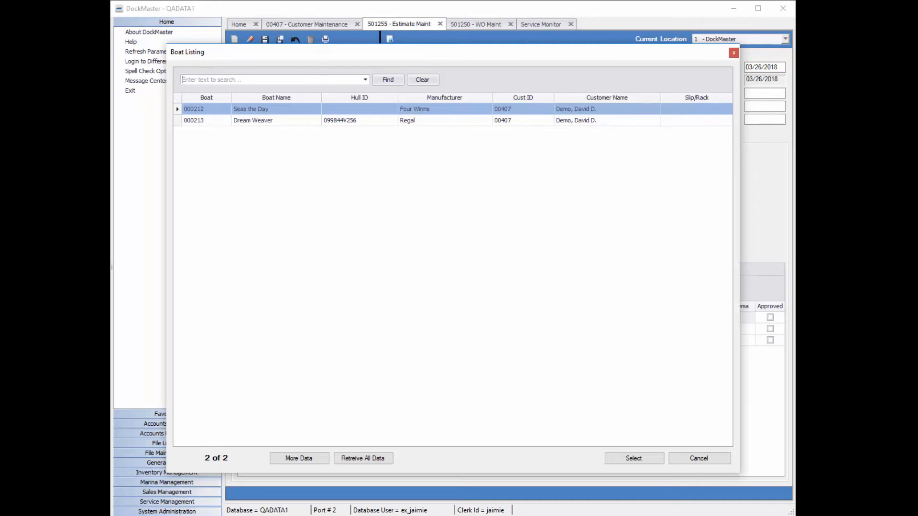
double_click(275, 120)
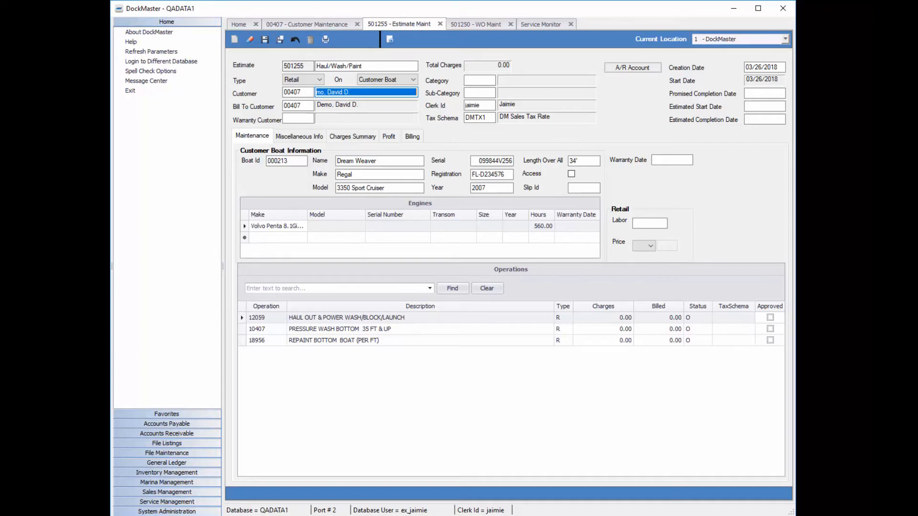
Add one of part 16-23635 to the Dream Weaver work order's Repaint Bottom operation as a special order
click(475, 24)
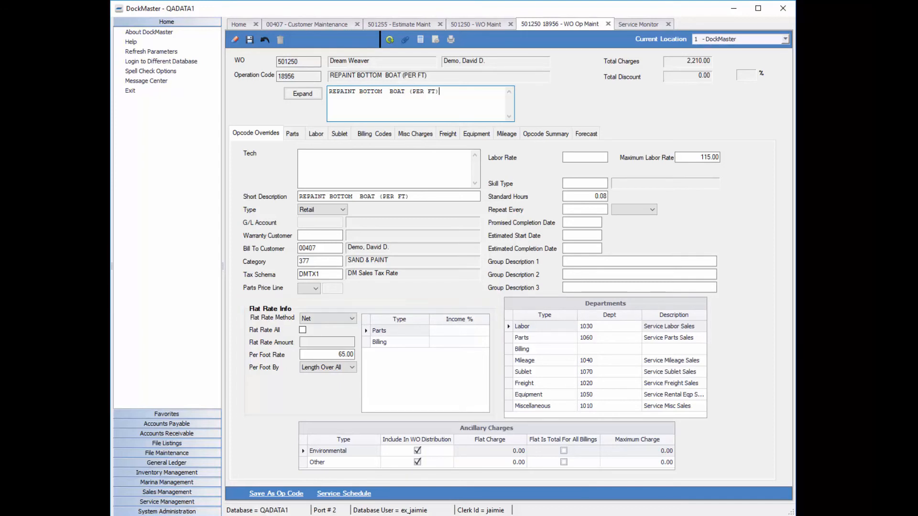
click(293, 134)
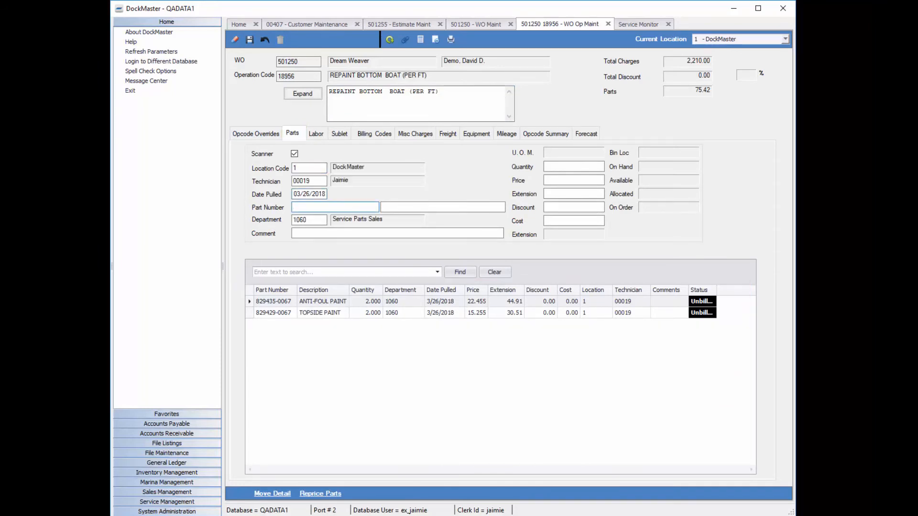
text(16-23635)
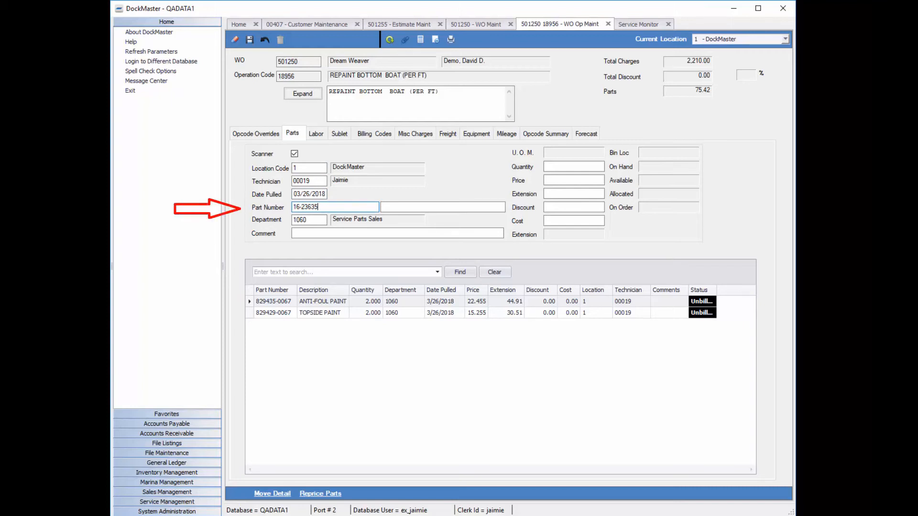
key(Return)
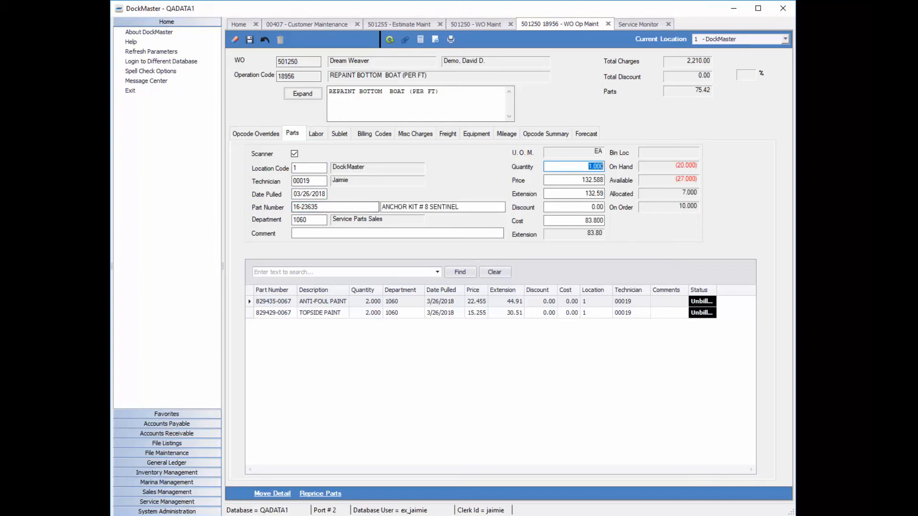
key(Return)
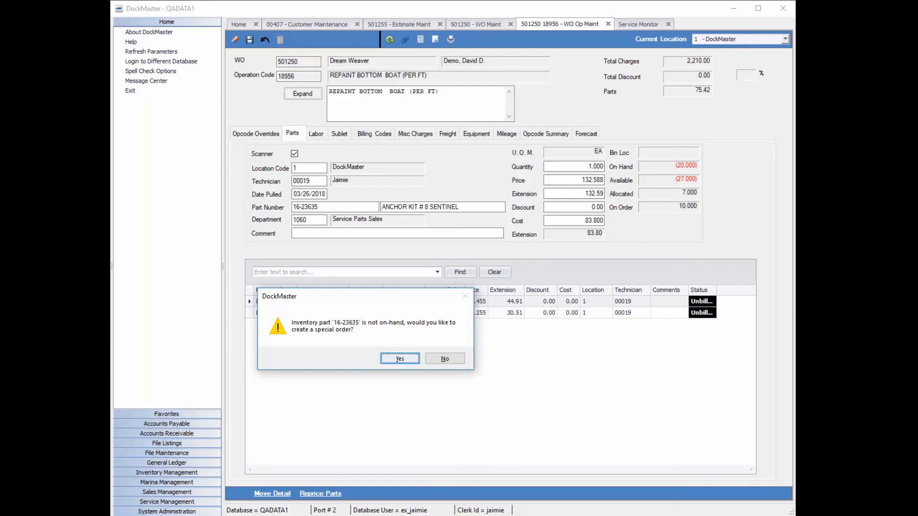
key(Return)
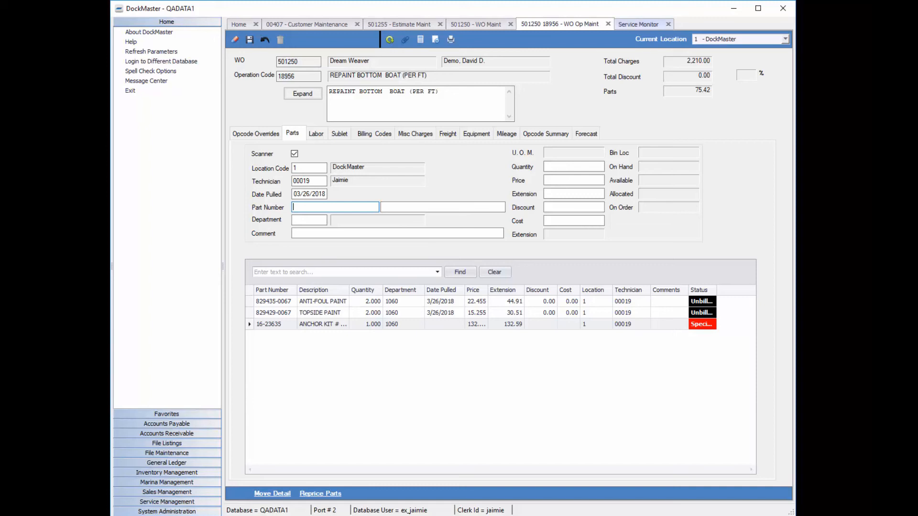
Check the stages of the open Dream Weaver work order's operations in Service Monitor and view the work order's available actions
click(638, 24)
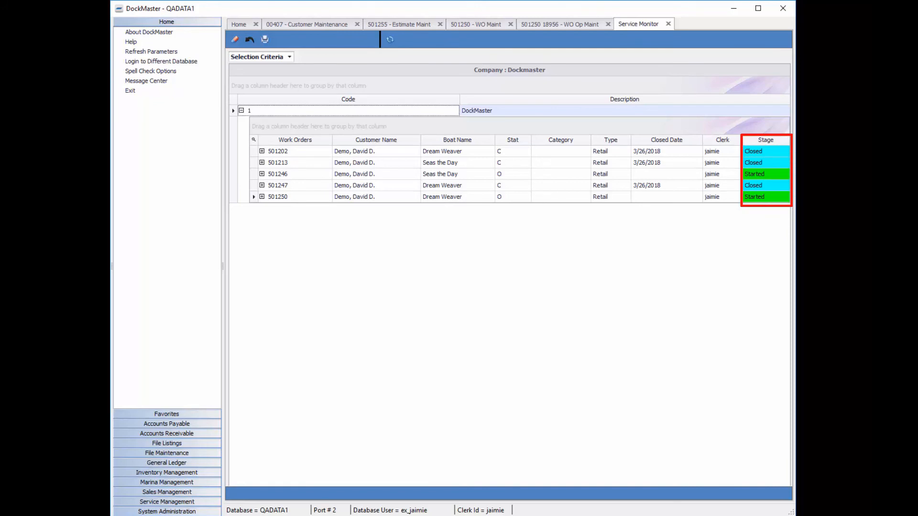
click(262, 197)
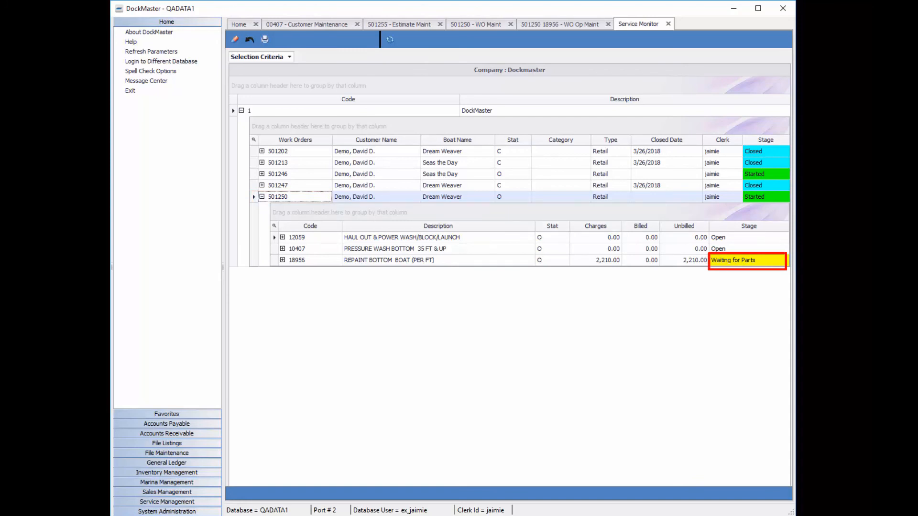
right_click(429, 198)
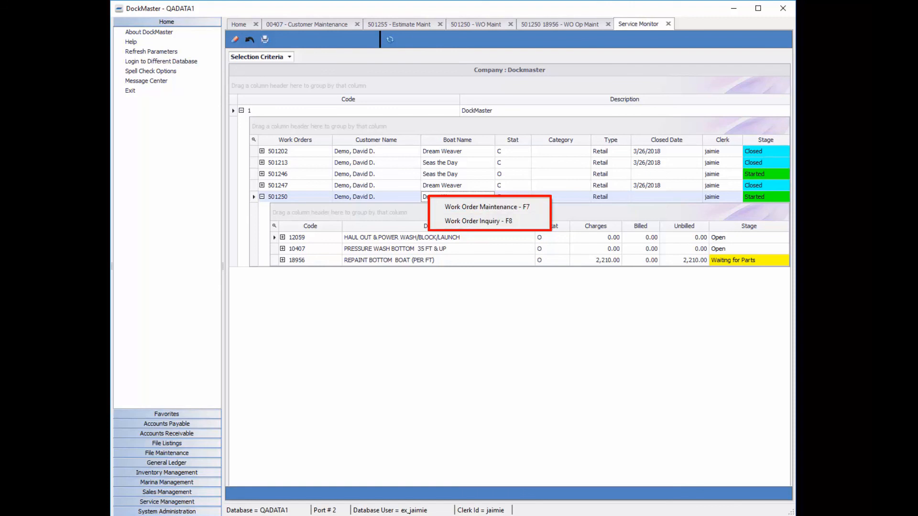
click(348, 110)
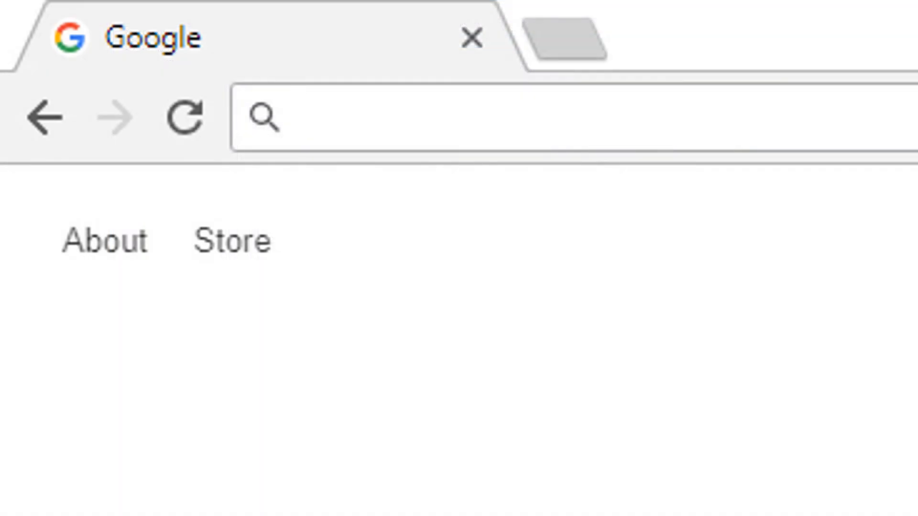
Switch to the web browser and open the dockmaster.com website
text(do)
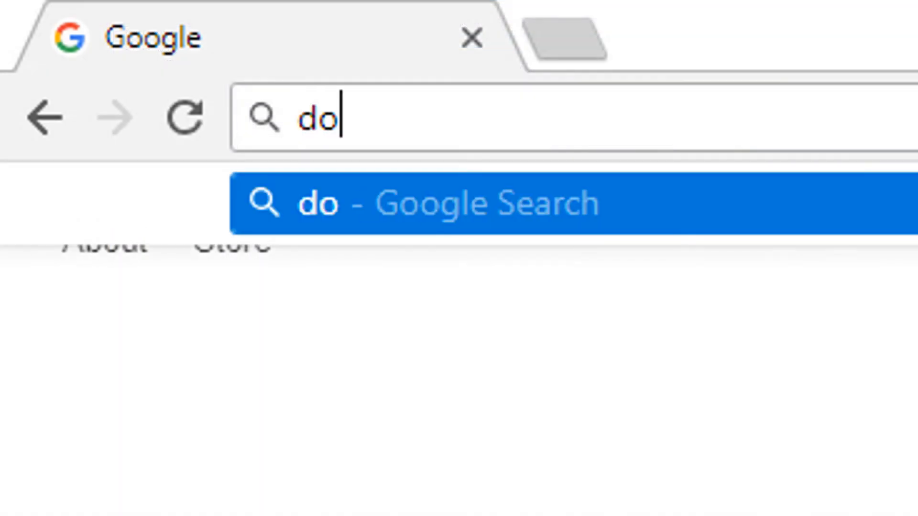
text(ckmaster.c)
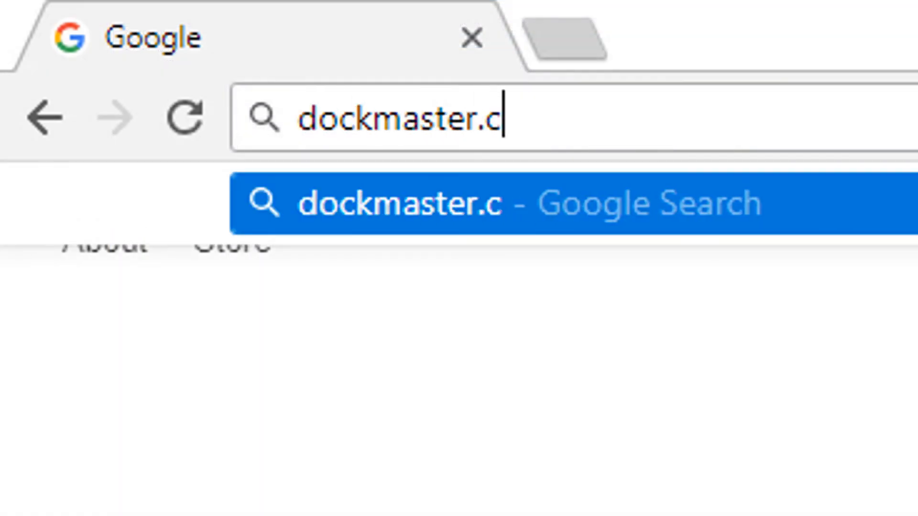
text(om)
key(Return)
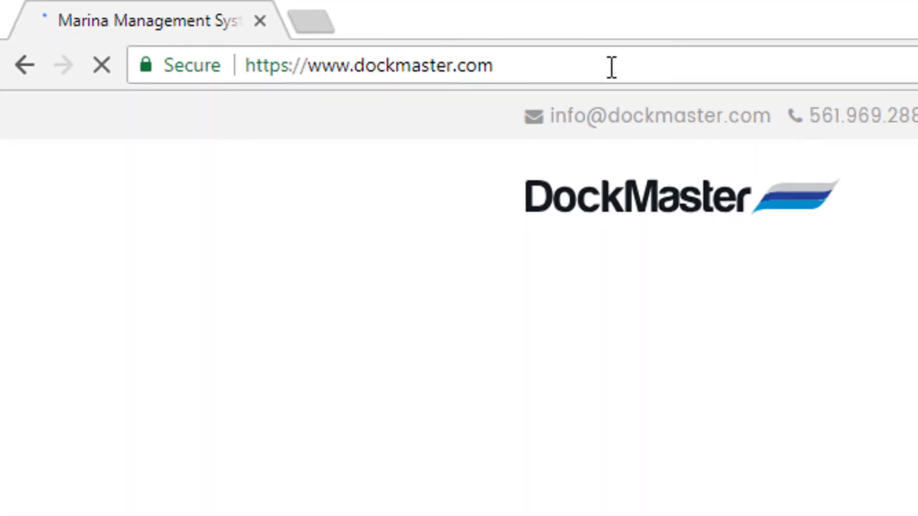